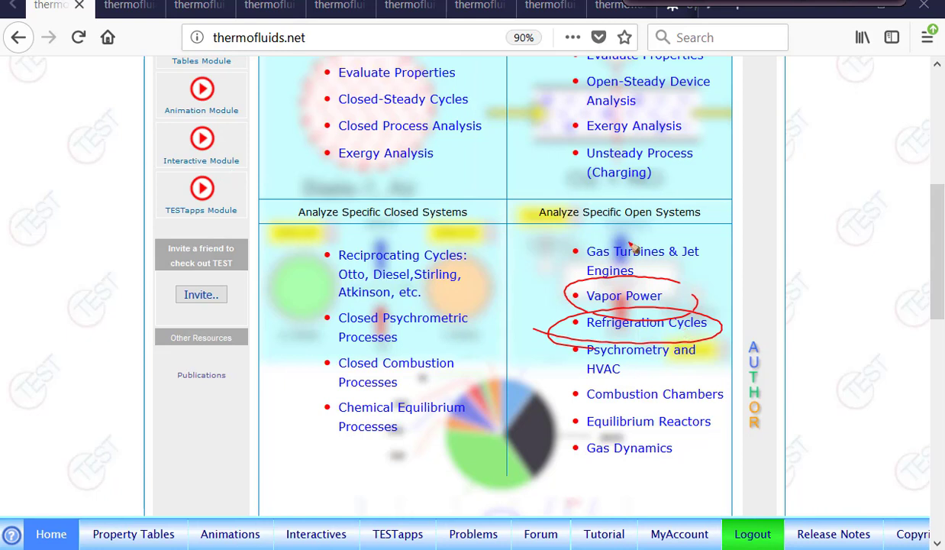
pyautogui.moveTo(622, 238)
pyautogui.mouseDown()
pyautogui.moveTo(668, 243)
pyautogui.moveTo(599, 225)
pyautogui.mouseUp()
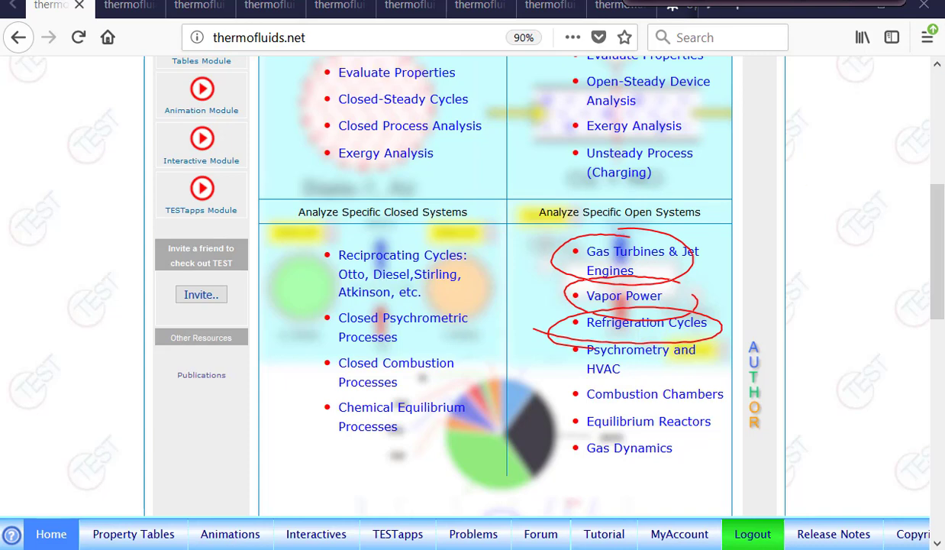
pyautogui.press('Escape')
pyautogui.scroll(4, 816, 194)
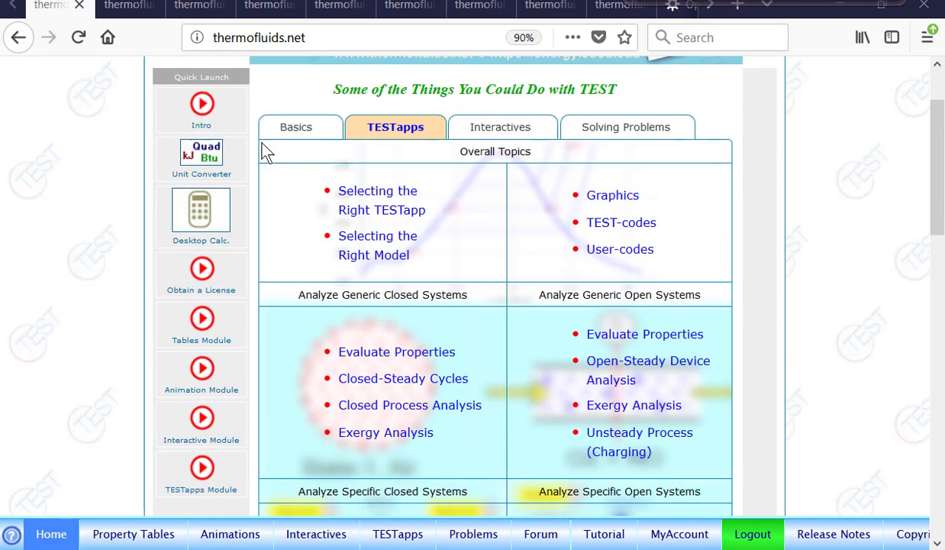
# - Look over the open refrigeration animations for the ideal vapor compression, cascading and reversed Brayton cycles
pyautogui.click(126, 6)
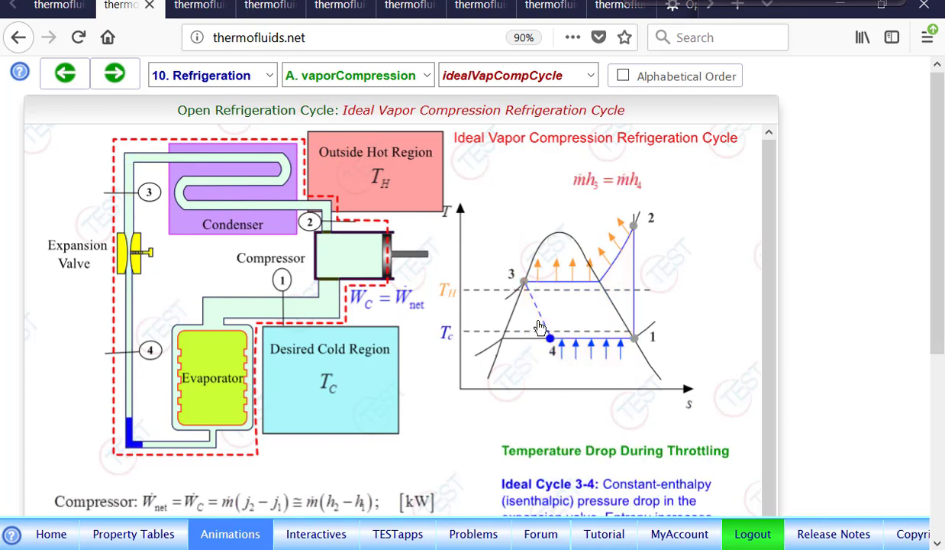
pyautogui.click(187, 12)
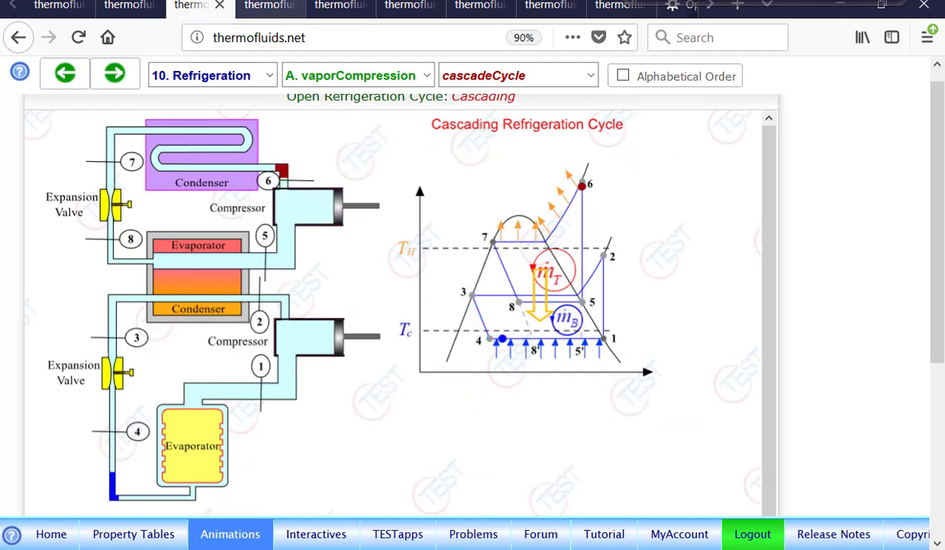
pyautogui.click(264, 6)
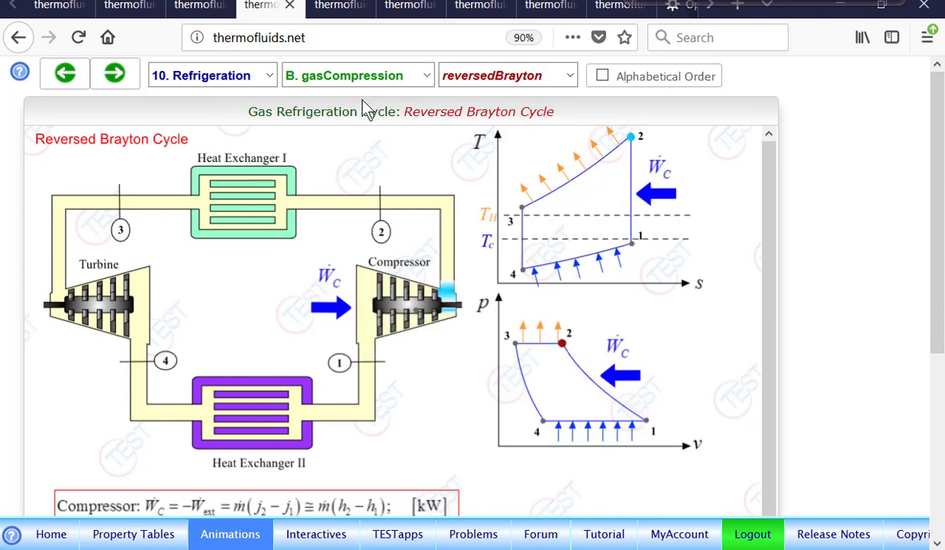
# - From the TESTapps map, open the vapor compression and gas refrigeration cycle app with the PC model
pyautogui.click(348, 9)
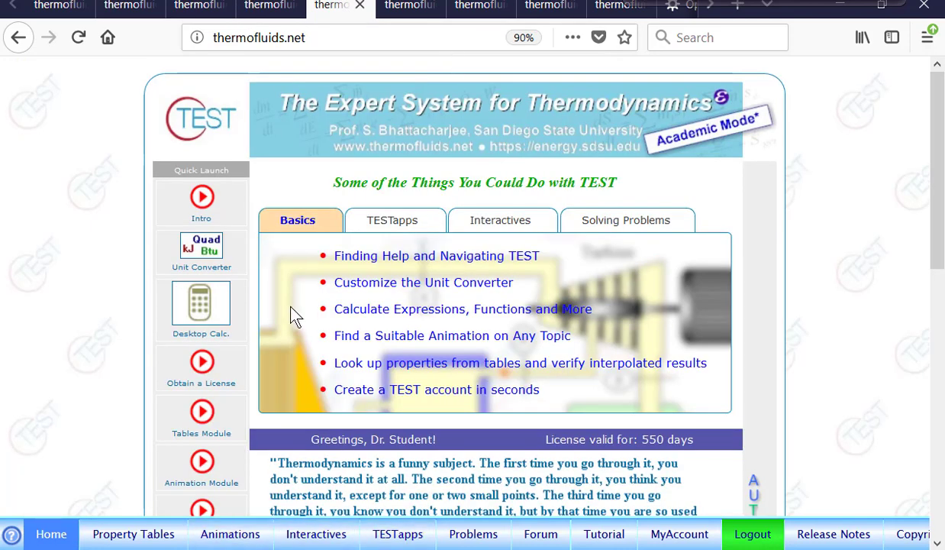
pyautogui.scroll(-2, 68, 412)
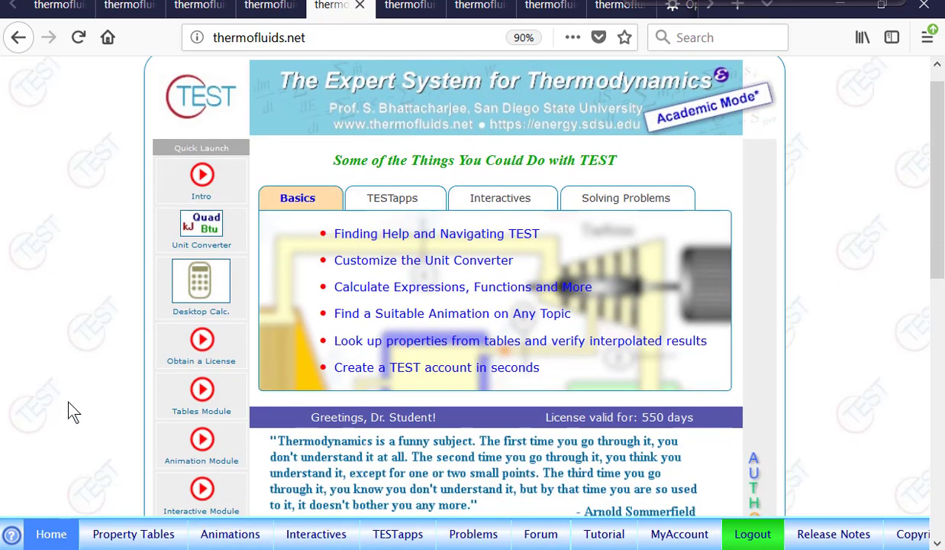
pyautogui.click(397, 535)
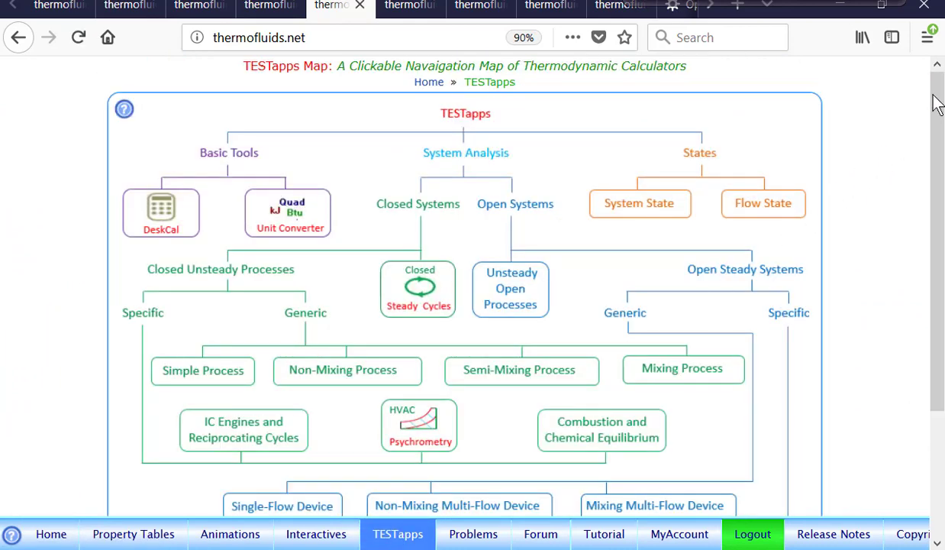
pyautogui.moveTo(935, 96); pyautogui.dragTo(938, 114)
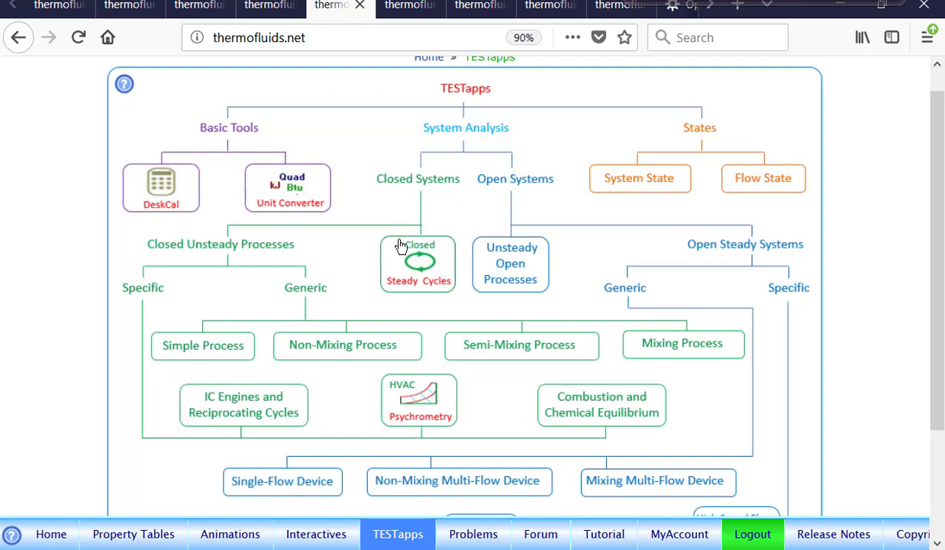
pyautogui.moveTo(401, 245)
pyautogui.scroll(-3, 513, 191)
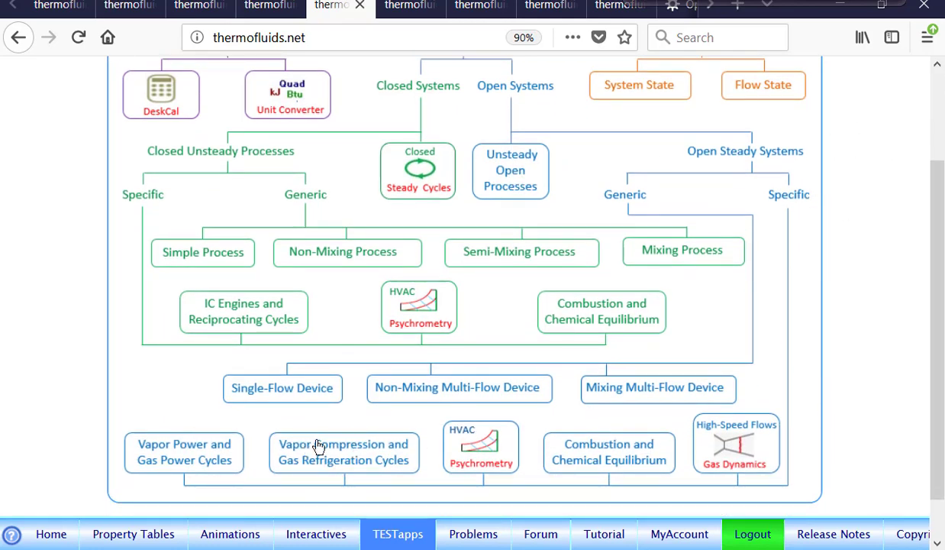
pyautogui.click(342, 454)
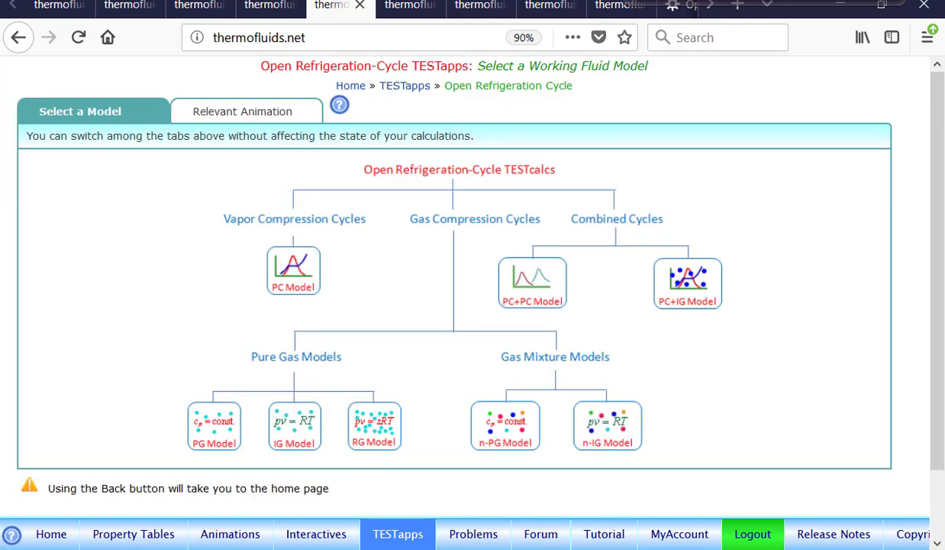
pyautogui.click(295, 271)
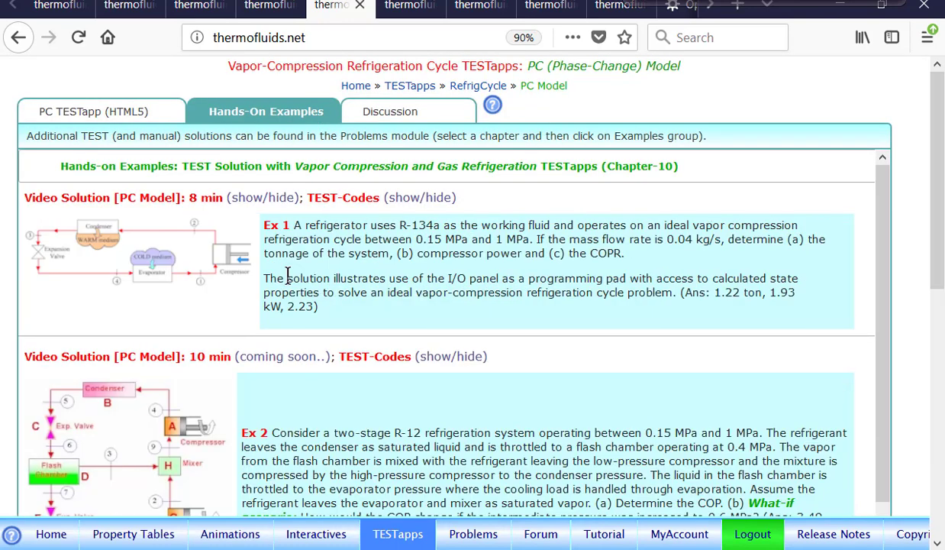
# - Show the TEST-codes of hands-on Example 1 and copy the entire code text
pyautogui.scroll(-3, 368, 277)
pyautogui.scroll(3, 364, 275)
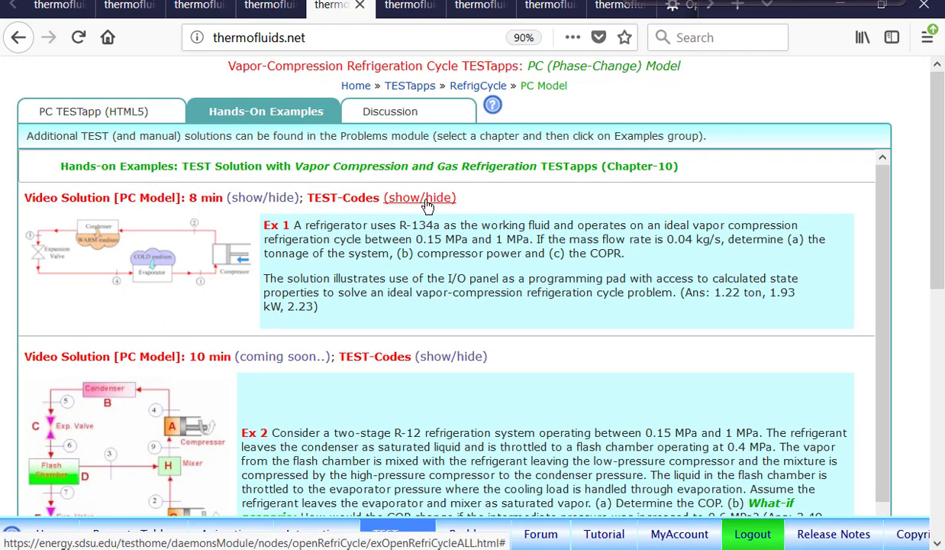
pyautogui.click(423, 200)
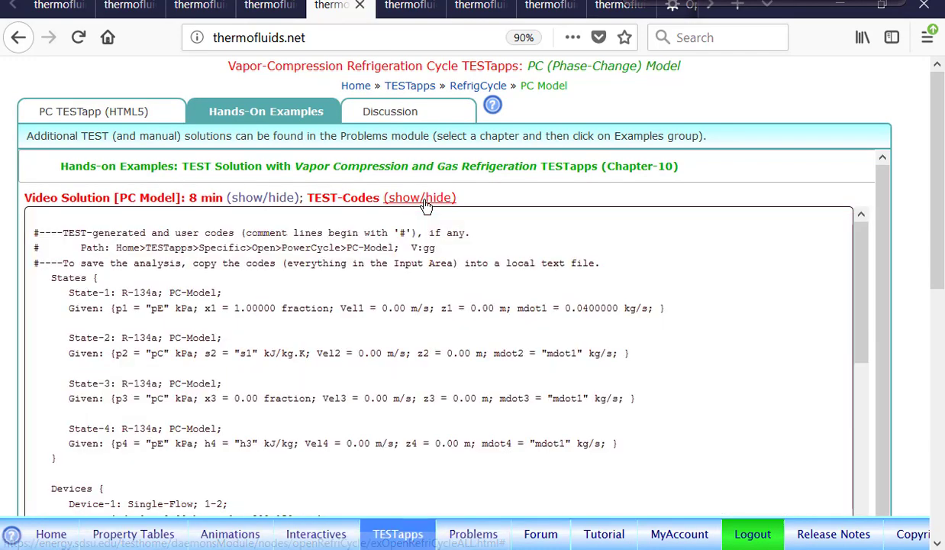
pyautogui.click(369, 327)
pyautogui.hotkey('ctrl', 'a')
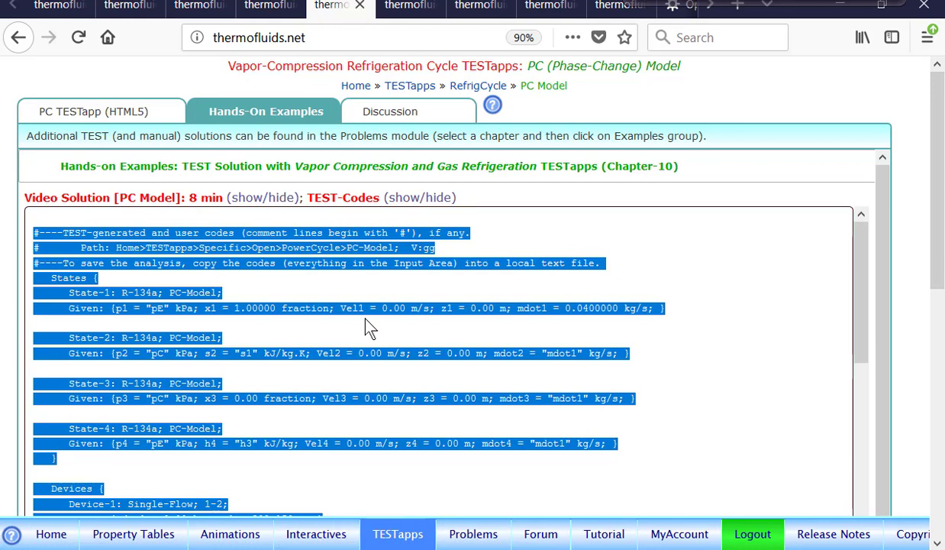
# - Open the PC TESTapp and look over its state, graphics, device and cycle sections
pyautogui.click(156, 112)
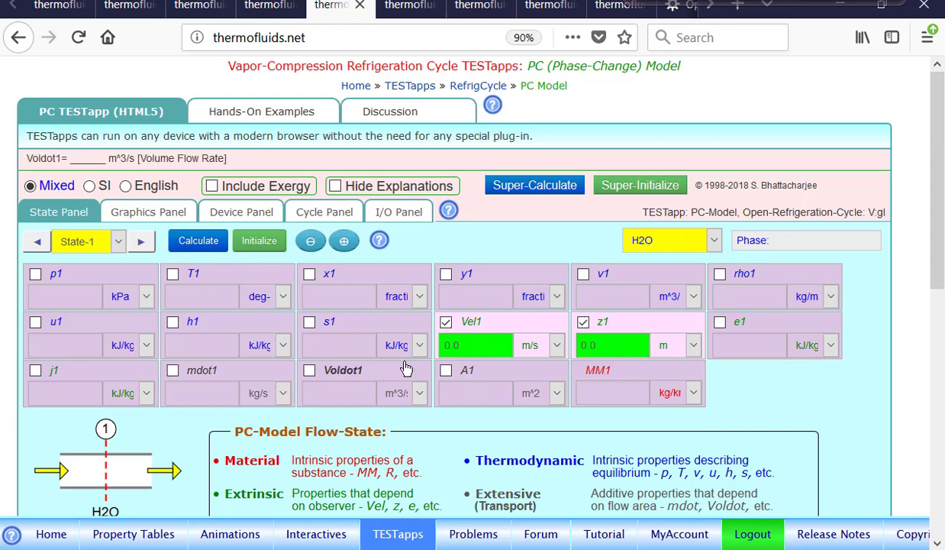
pyautogui.click(184, 211)
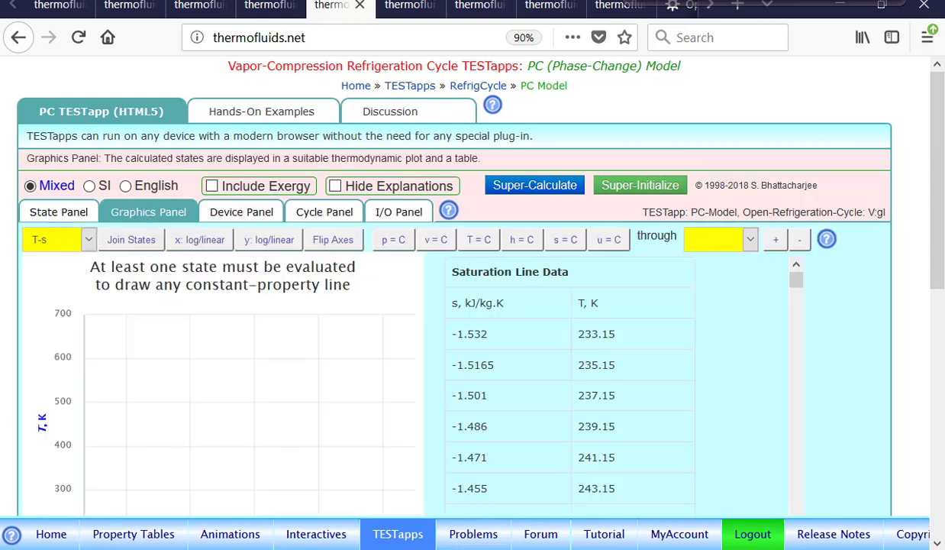
pyautogui.click(243, 211)
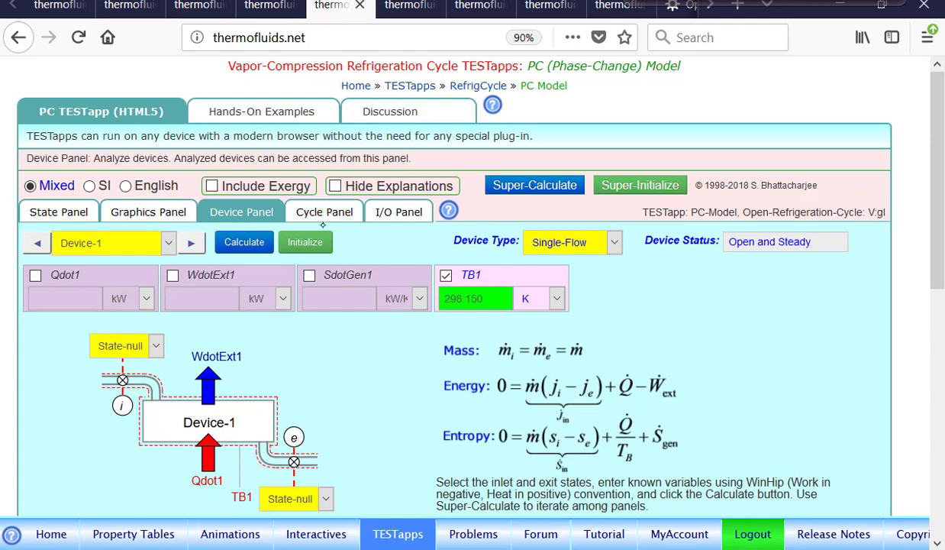
pyautogui.click(324, 214)
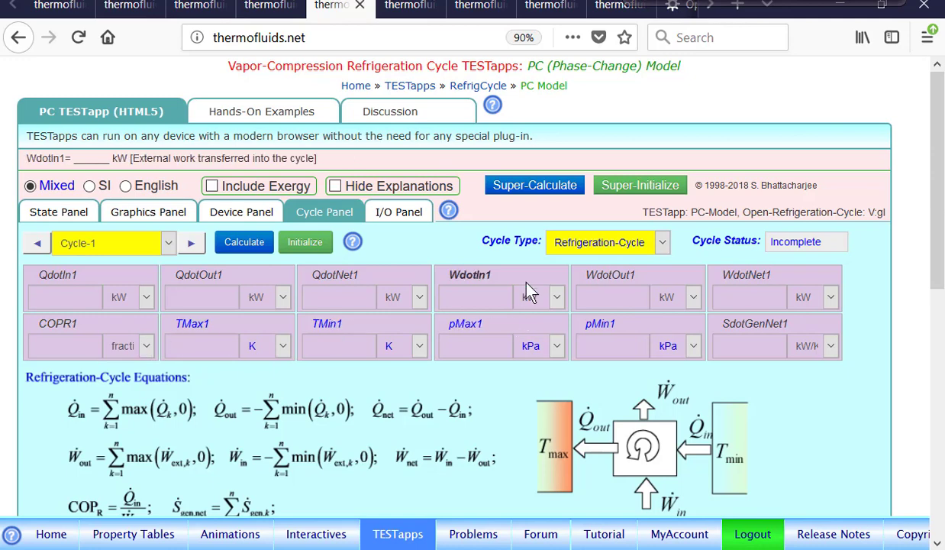
# - Paste the copied Example 1 TEST-codes into the I/O input area and load them to regenerate the solution
pyautogui.click(399, 211)
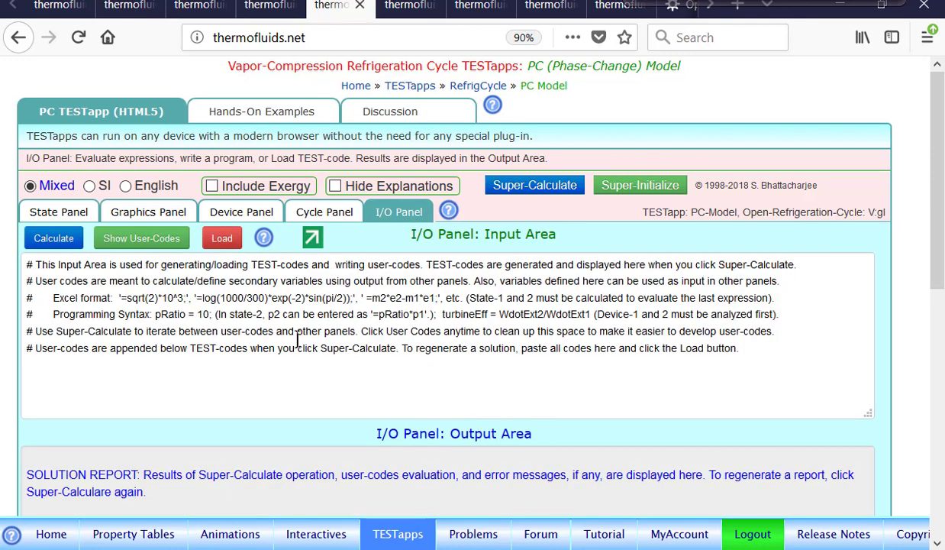
pyautogui.click(178, 400)
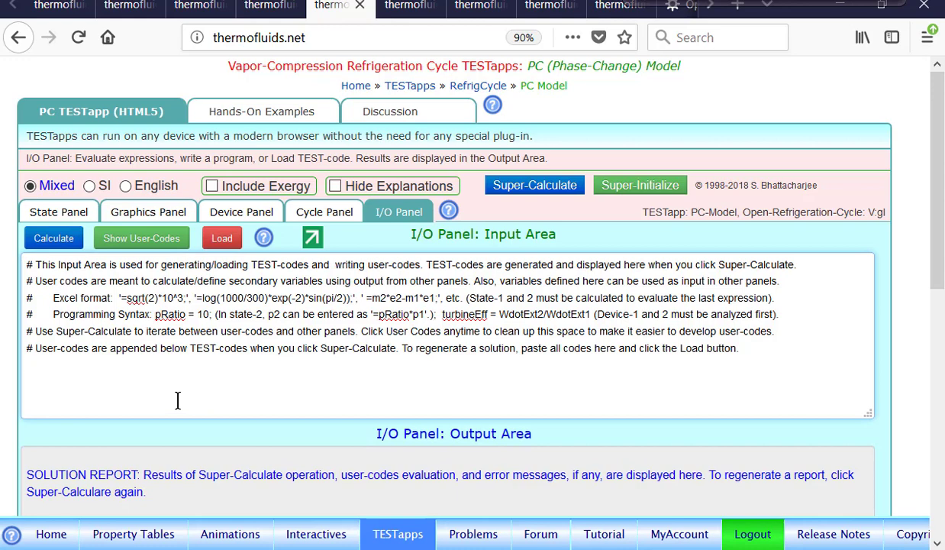
pyautogui.hotkey('ctrl', 'v')
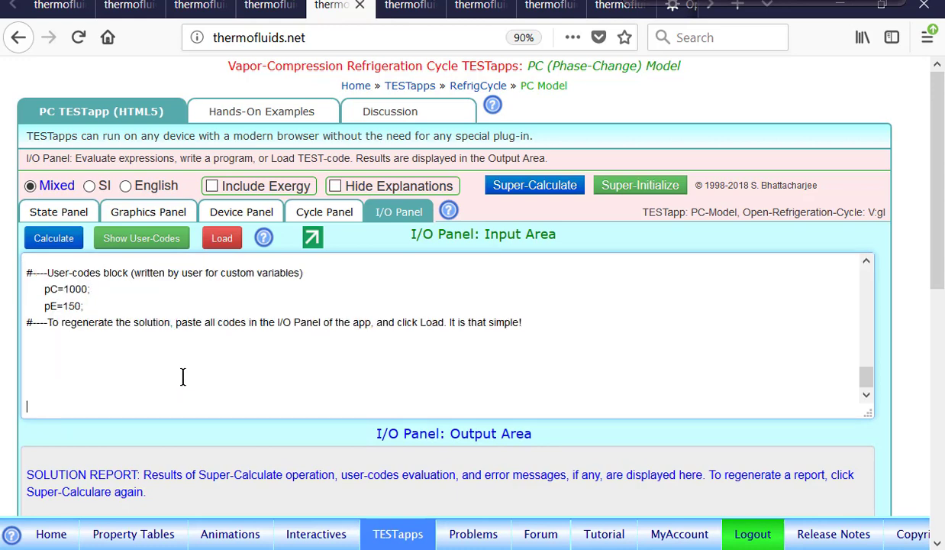
pyautogui.scroll(2, 173, 319)
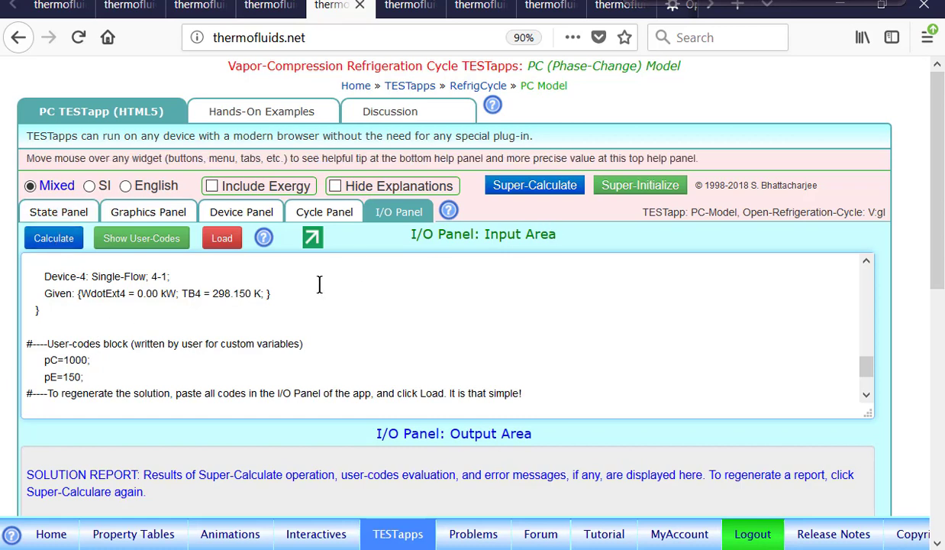
pyautogui.click(220, 241)
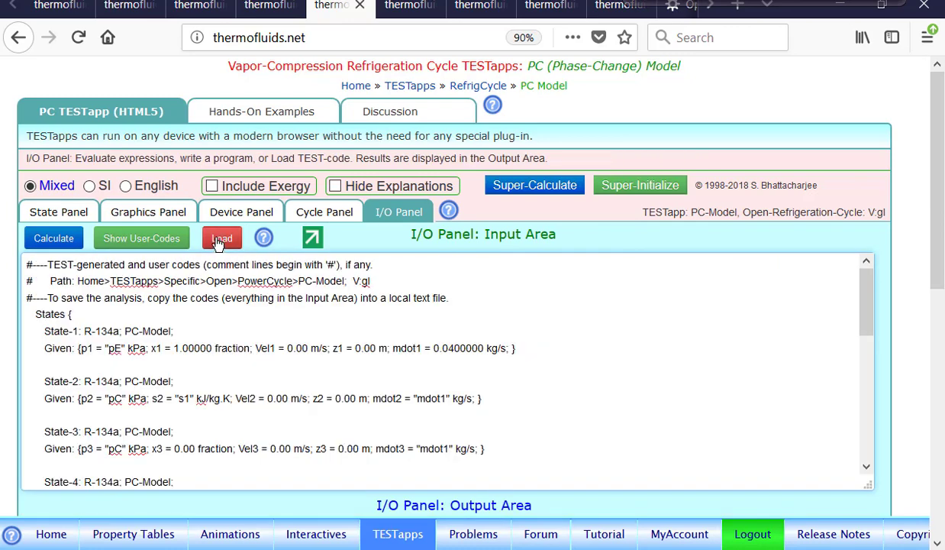
# - Inspect the calculated properties of State-1 and the state points on the R-134a T-s diagram
pyautogui.click(77, 212)
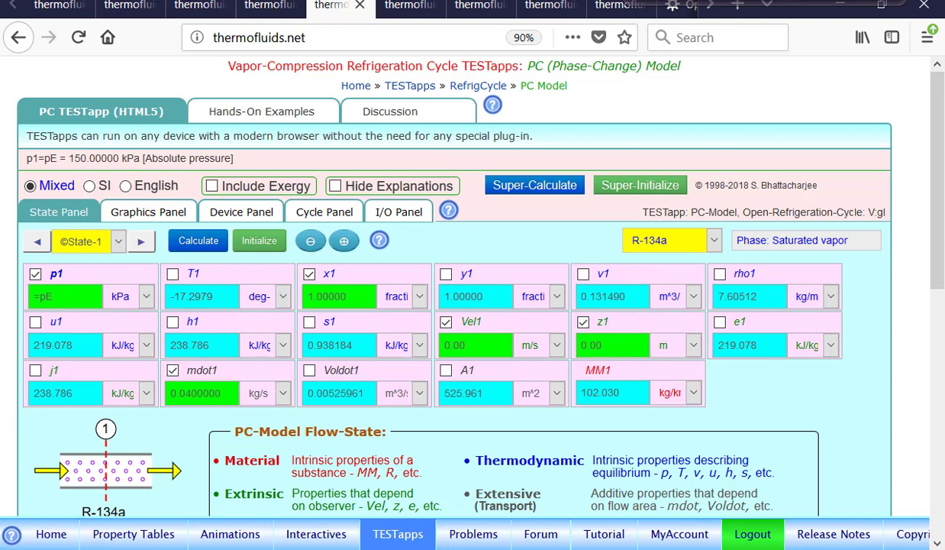
pyautogui.click(146, 213)
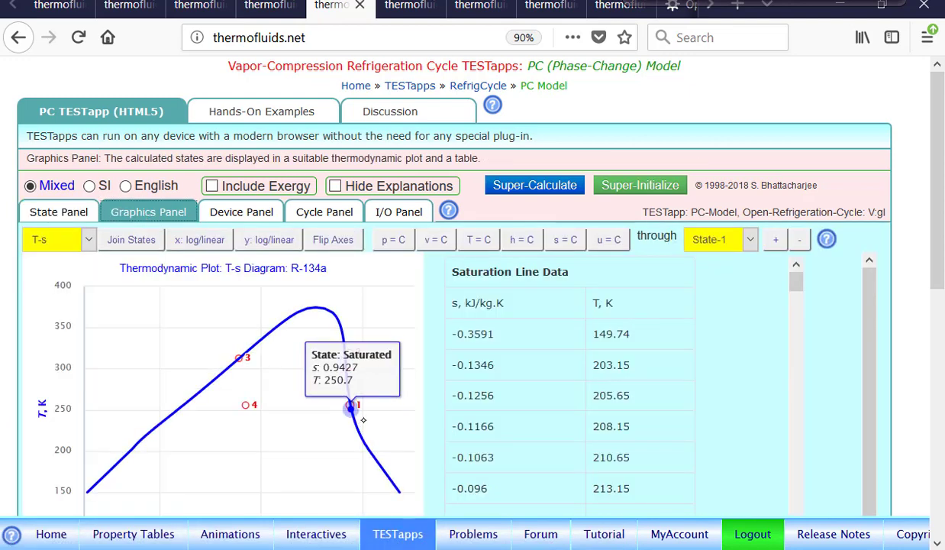
pyautogui.moveTo(251, 410)
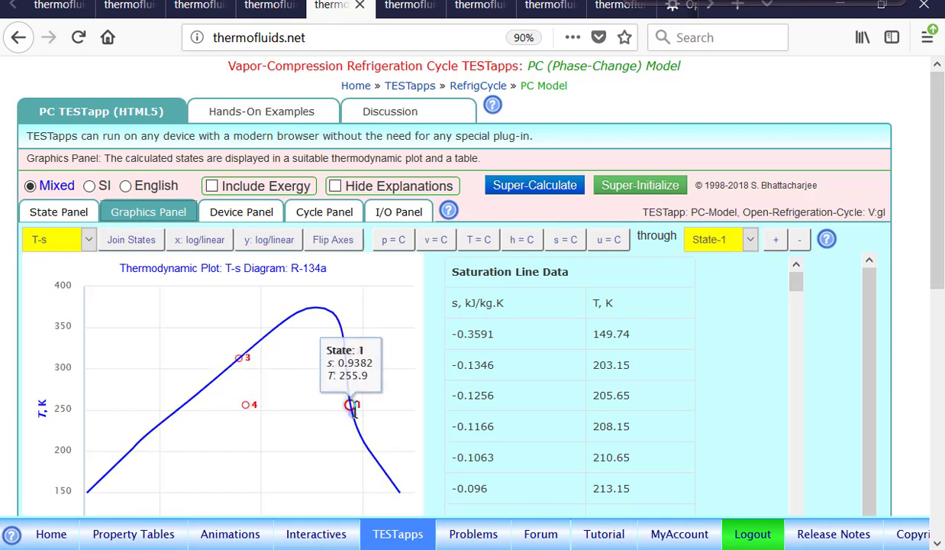
pyautogui.moveTo(349, 352)
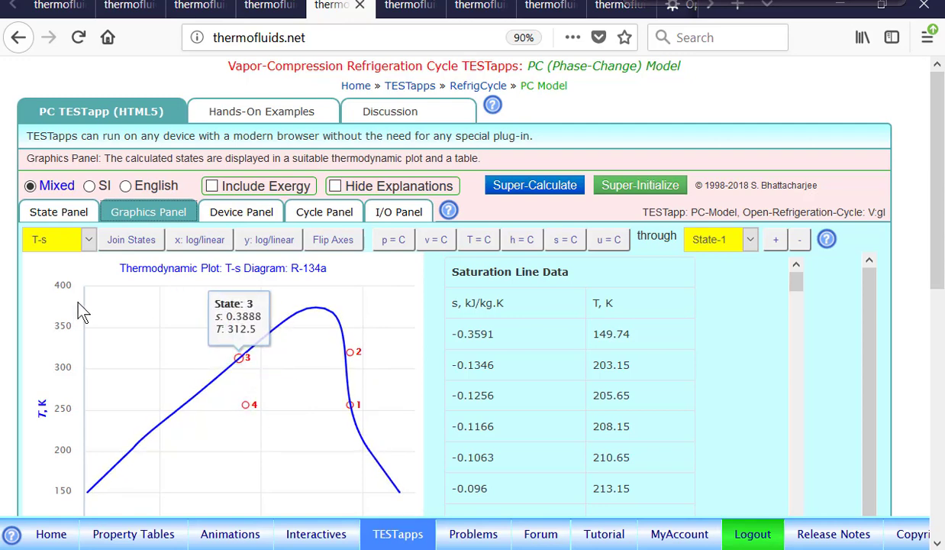
# - Draw constant-pressure lines through State-1 and State-2 on the T-s diagram
pyautogui.click(395, 248)
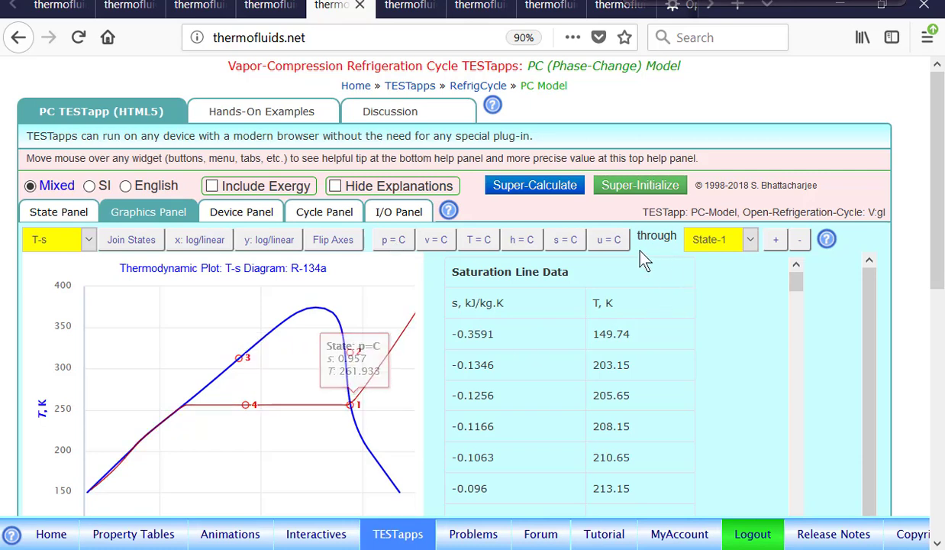
pyautogui.click(734, 240)
pyautogui.click(737, 281)
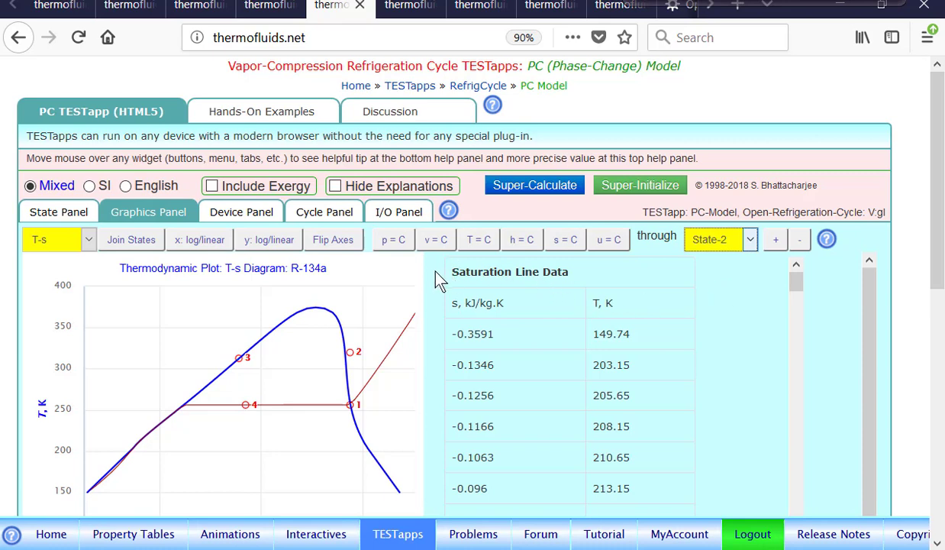
pyautogui.click(392, 241)
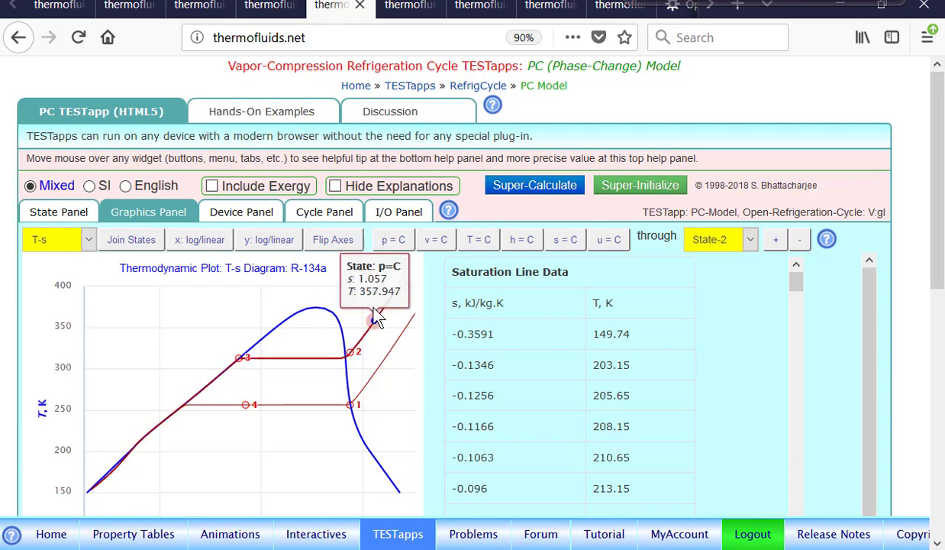
pyautogui.click(393, 245)
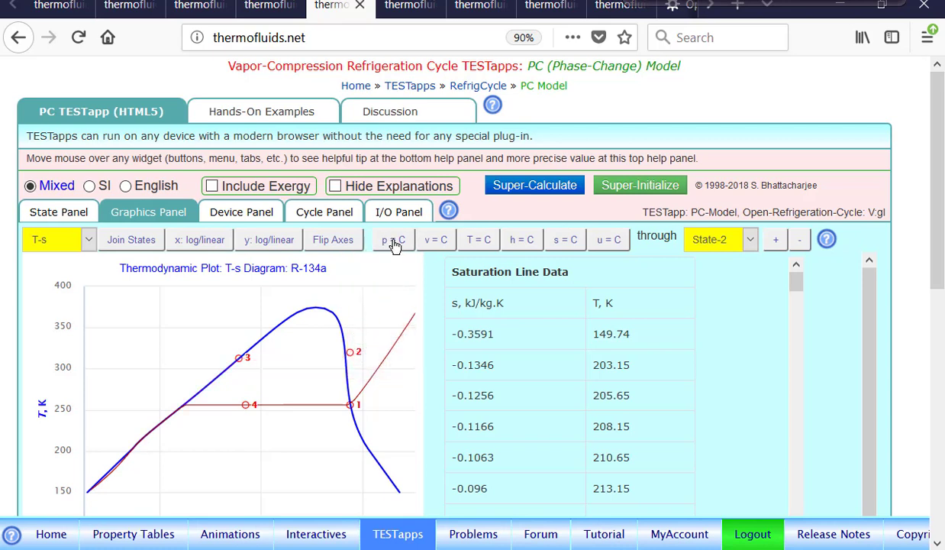
pyautogui.click(394, 245)
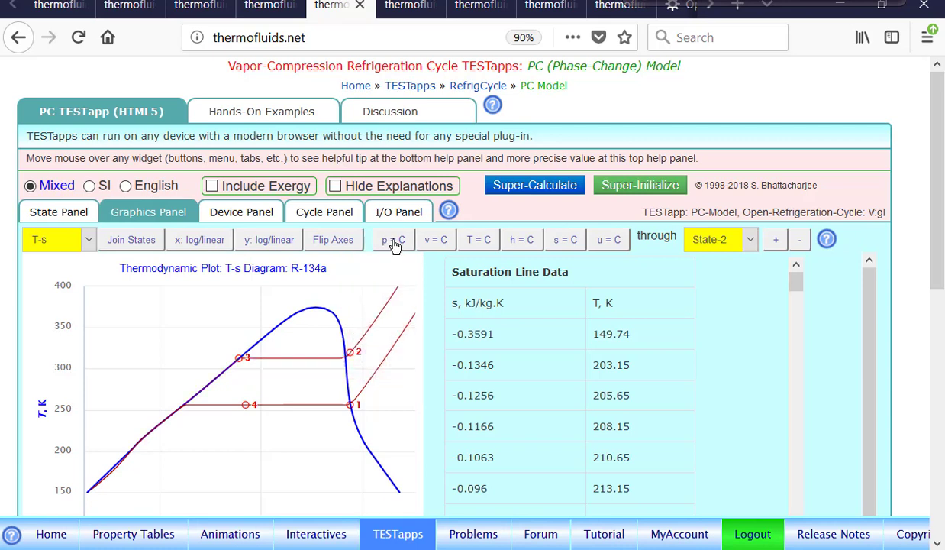
# - Inspect the heat, work and entropy generation rates of Device-1, Device-2 and Device-3
pyautogui.click(260, 214)
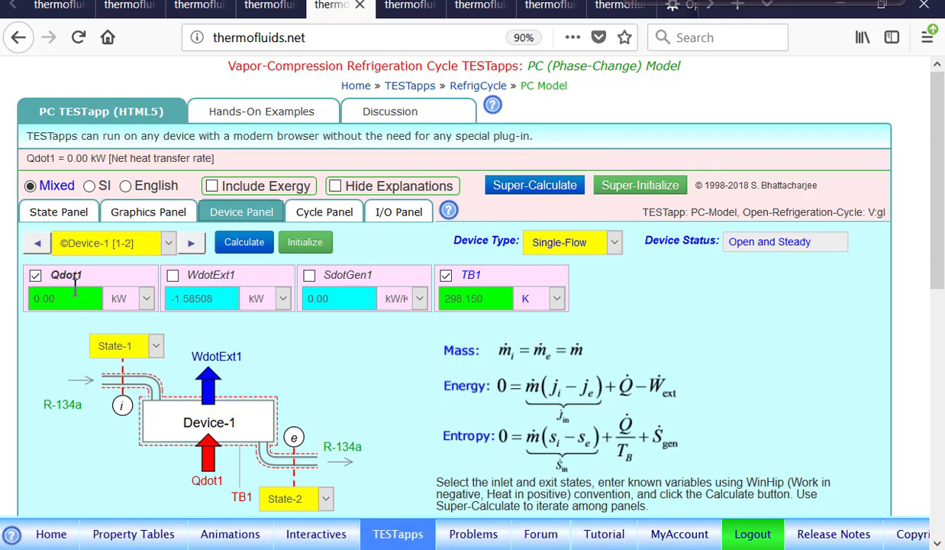
pyautogui.click(192, 244)
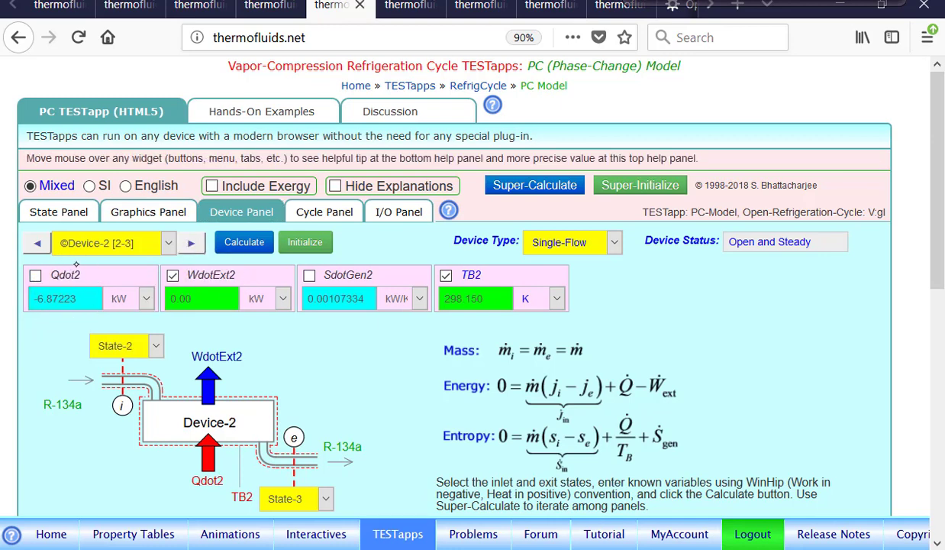
pyautogui.click(192, 246)
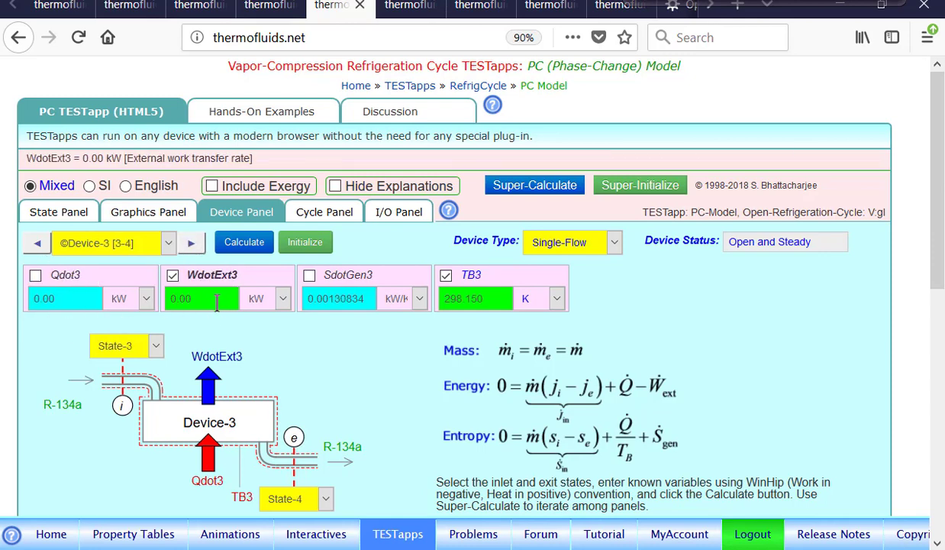
# - Bring up Device-4 and convert its net heat transfer rate Qdot4 to ton of refrig
pyautogui.click(192, 245)
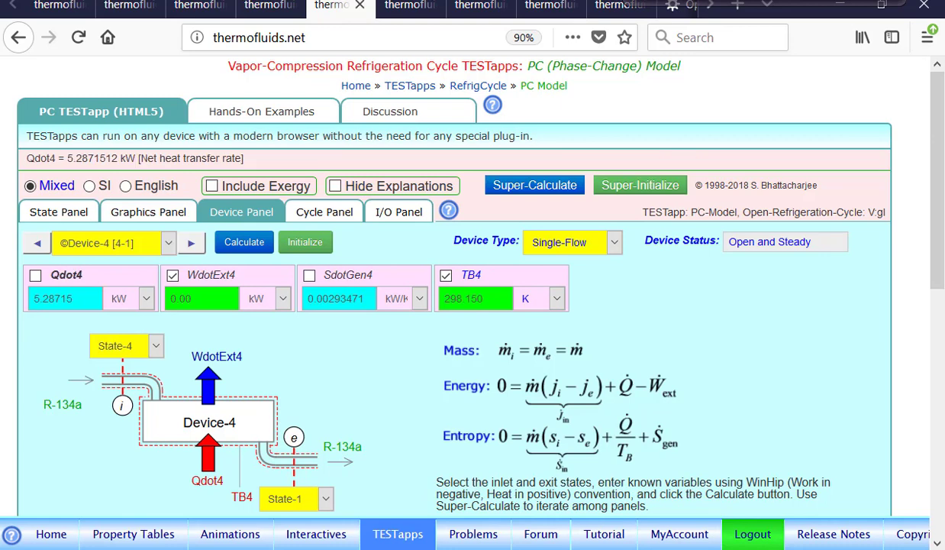
pyautogui.click(134, 299)
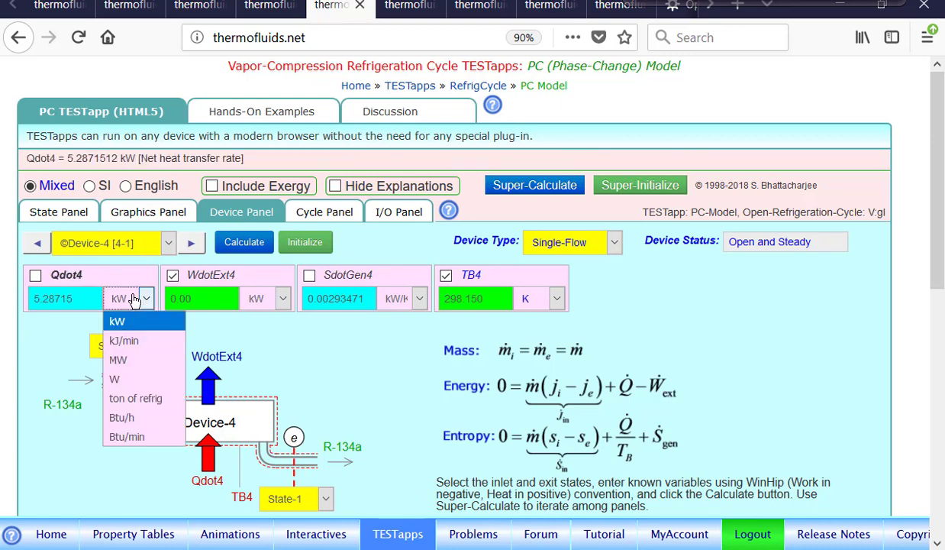
pyautogui.click(142, 394)
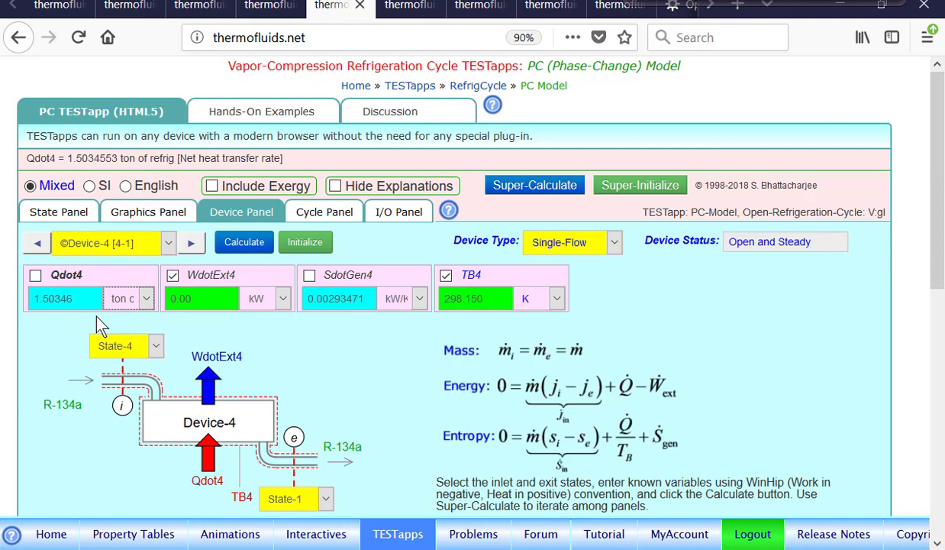
# - Examine the Cycle-1 results, focusing on the coefficient of performance COPR1 and the net work rate WdotNet1
pyautogui.click(338, 218)
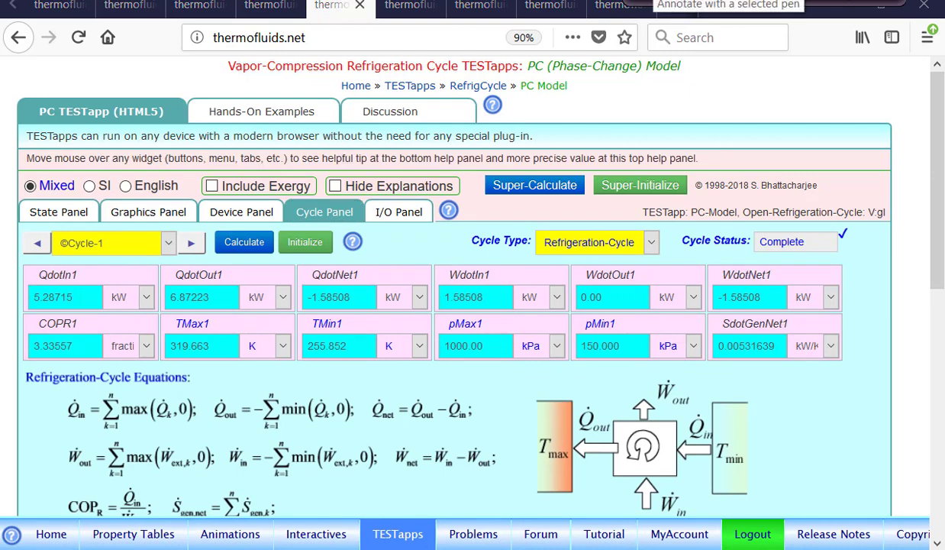
pyautogui.moveTo(46, 360)
pyautogui.mouseDown()
pyautogui.moveTo(90, 320)
pyautogui.moveTo(5, 373)
pyautogui.mouseUp()
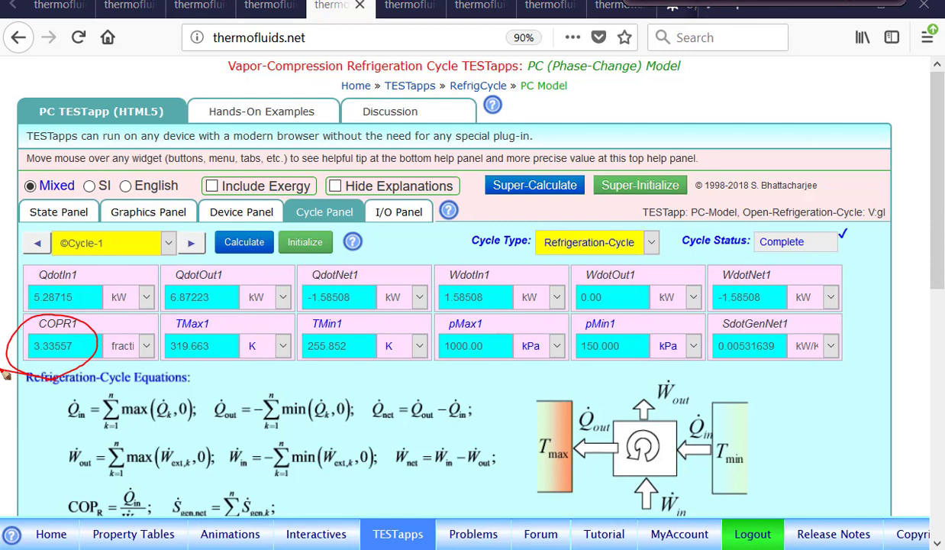
pyautogui.moveTo(749, 249)
pyautogui.mouseDown()
pyautogui.moveTo(697, 279)
pyautogui.moveTo(741, 271)
pyautogui.mouseUp()
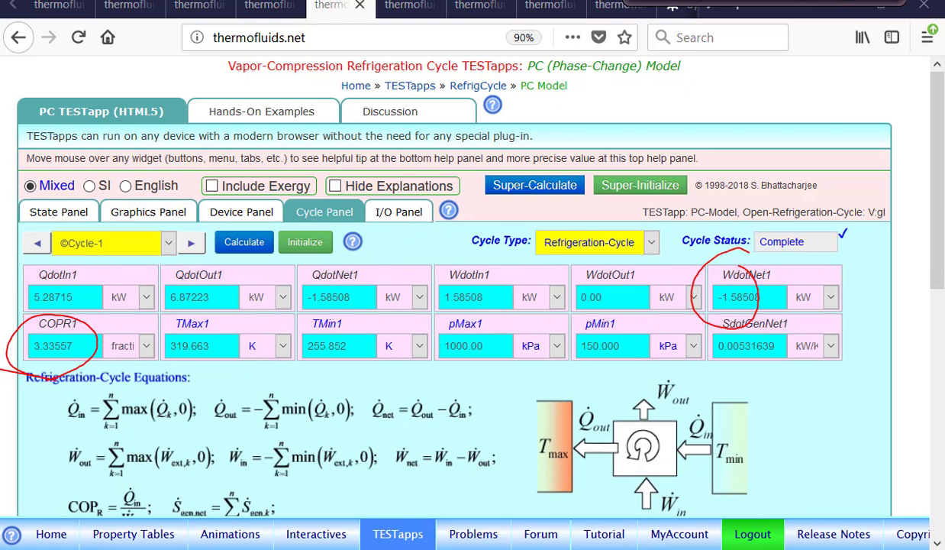
pyautogui.click(763, 2)
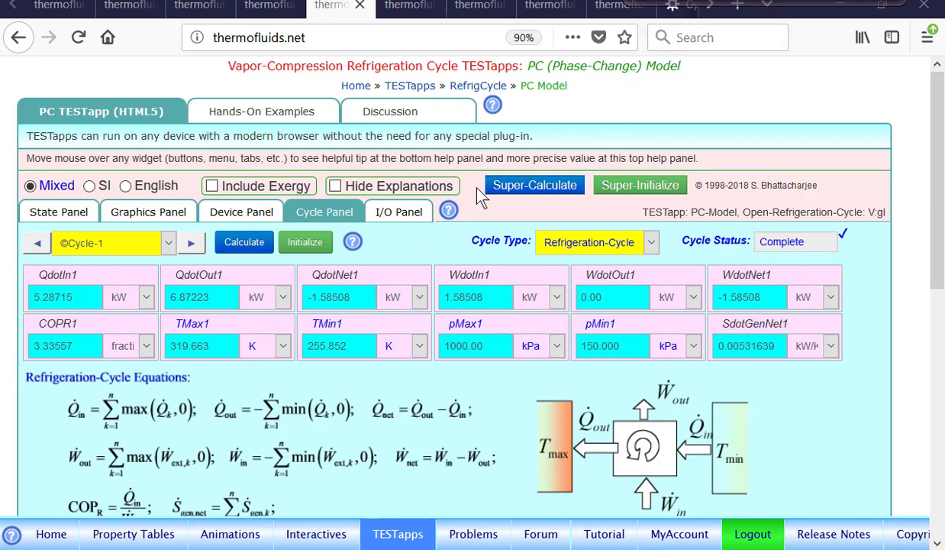
# - Review the TEST-codes in the I/O input area, from the device definitions down to the user-codes block
pyautogui.click(394, 210)
pyautogui.scroll(-7, 217, 334)
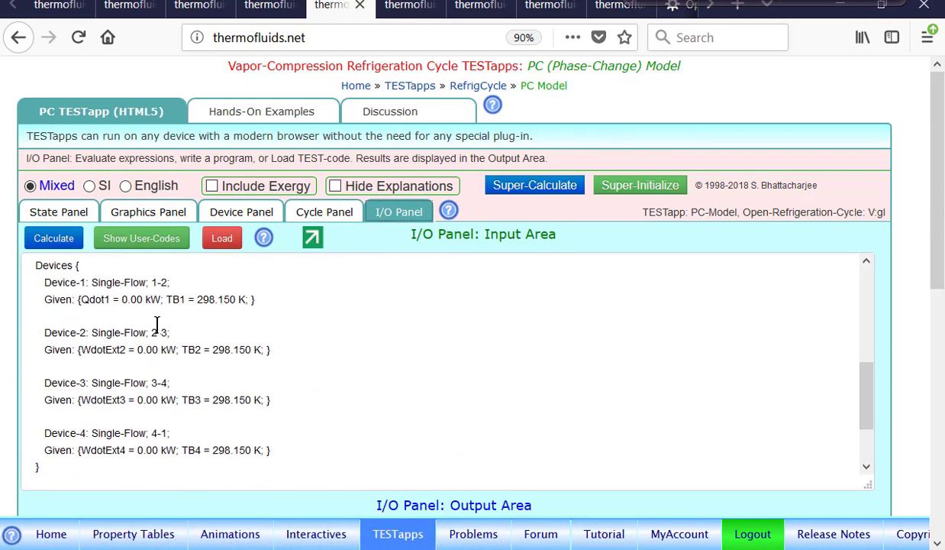
pyautogui.scroll(-2, 31, 412)
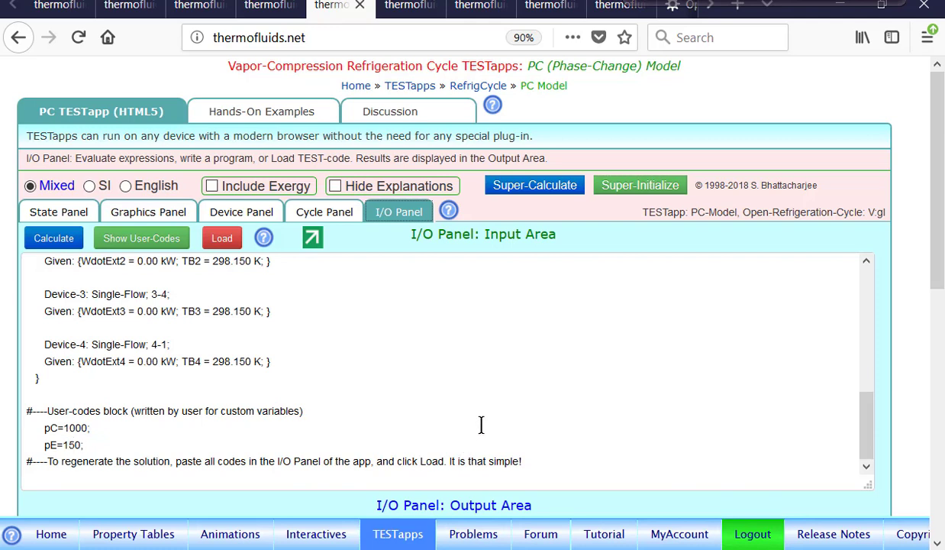
# - Browse the Chapter 10 refrigeration problems in section 10-1 and open section 10-2: Gas Refrigeration Cycles
pyautogui.click(495, 539)
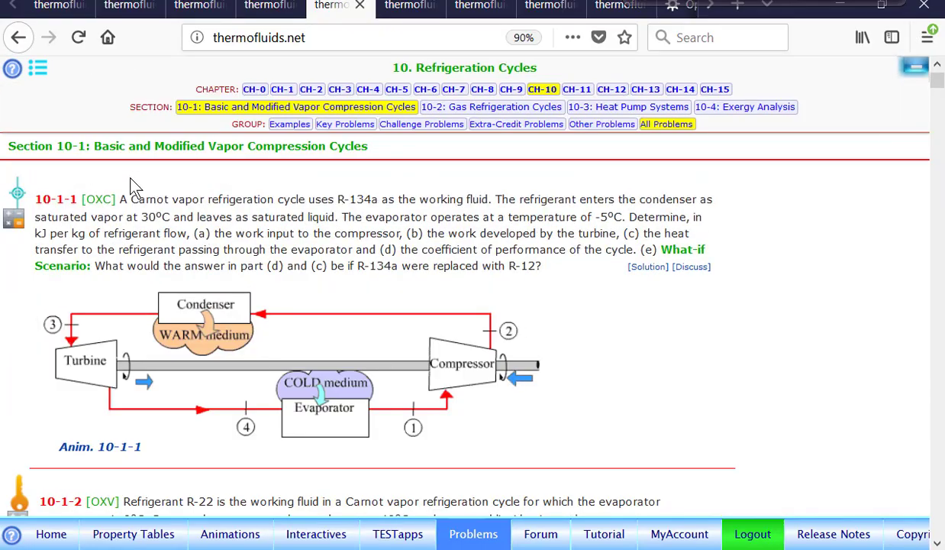
pyautogui.scroll(-20, 527, 290)
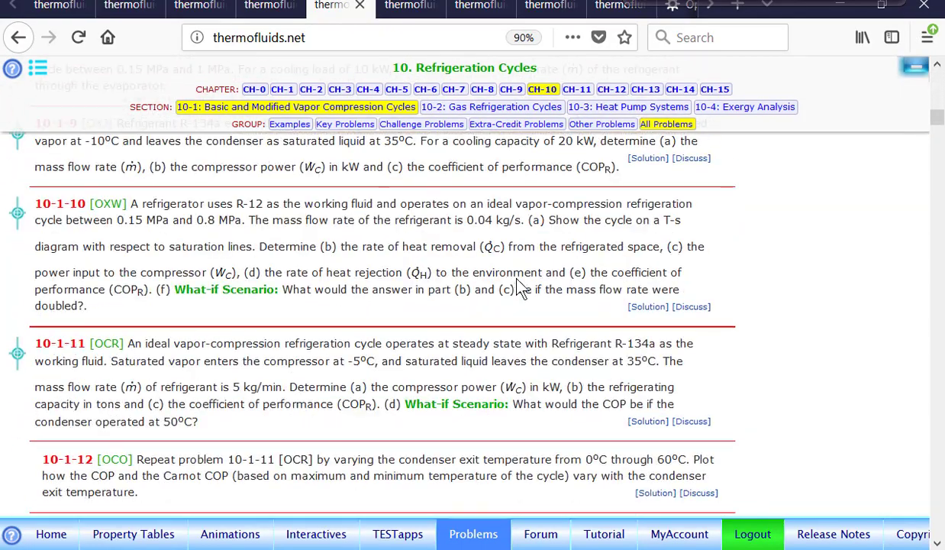
pyautogui.scroll(-5, 511, 276)
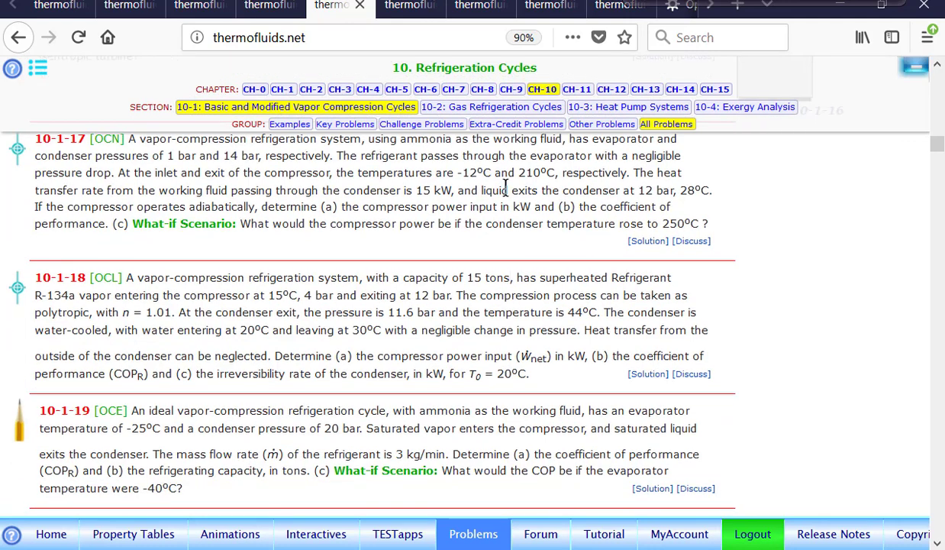
pyautogui.click(509, 111)
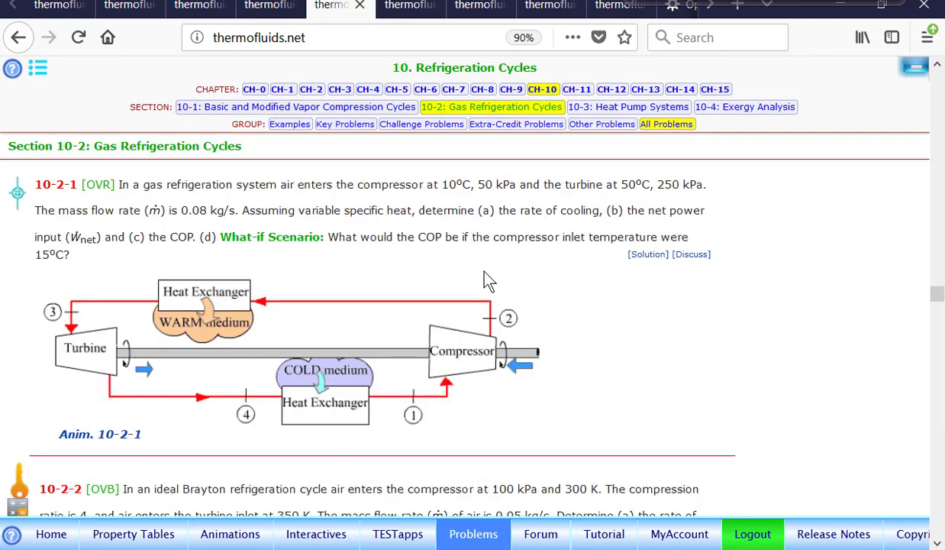